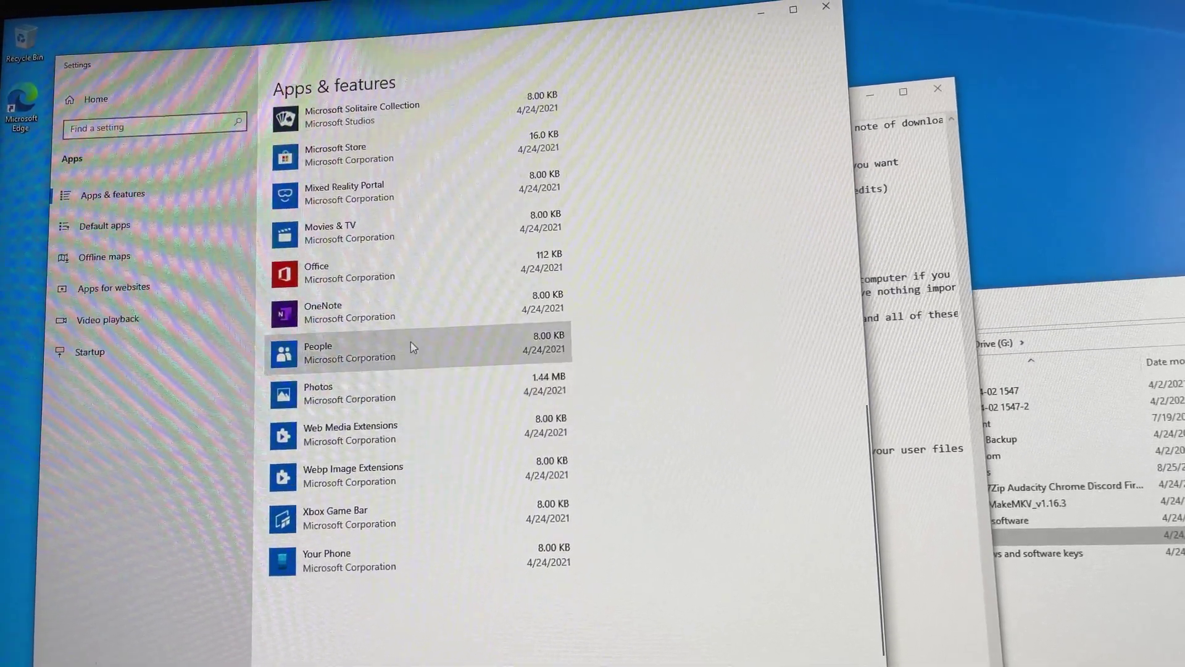
# Uninstall the preinstalled OneNote and Office apps from the Apps & features list, confirming each removal.
pyautogui.click(405, 321)
pyautogui.click(522, 366)
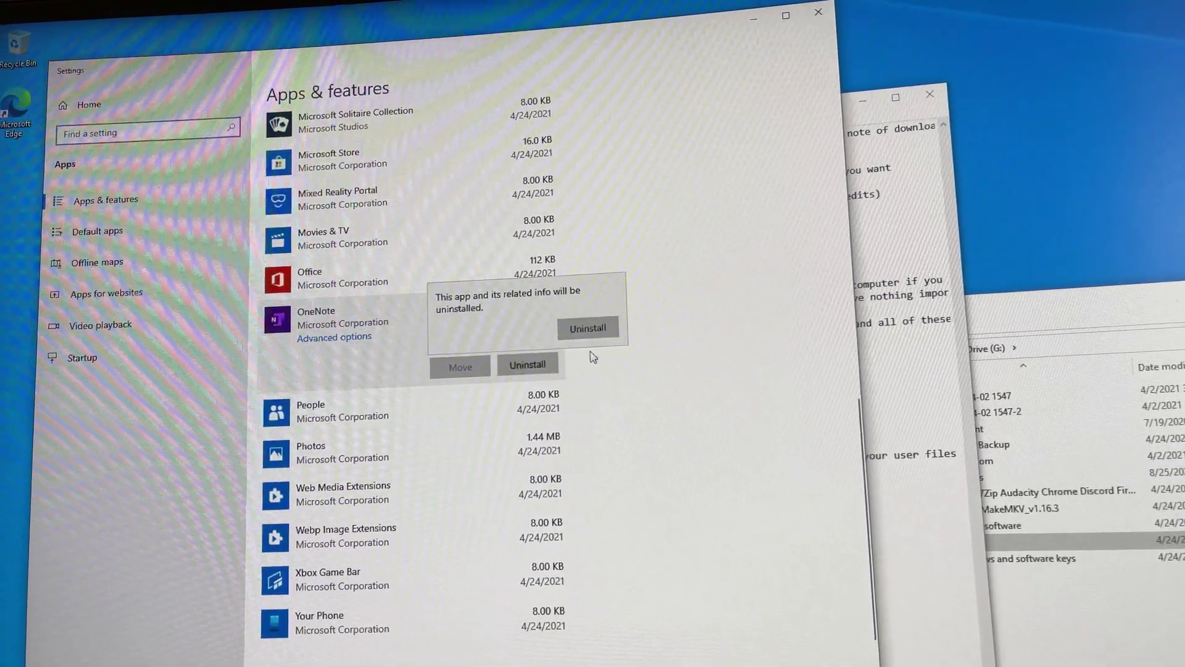
pyautogui.click(588, 326)
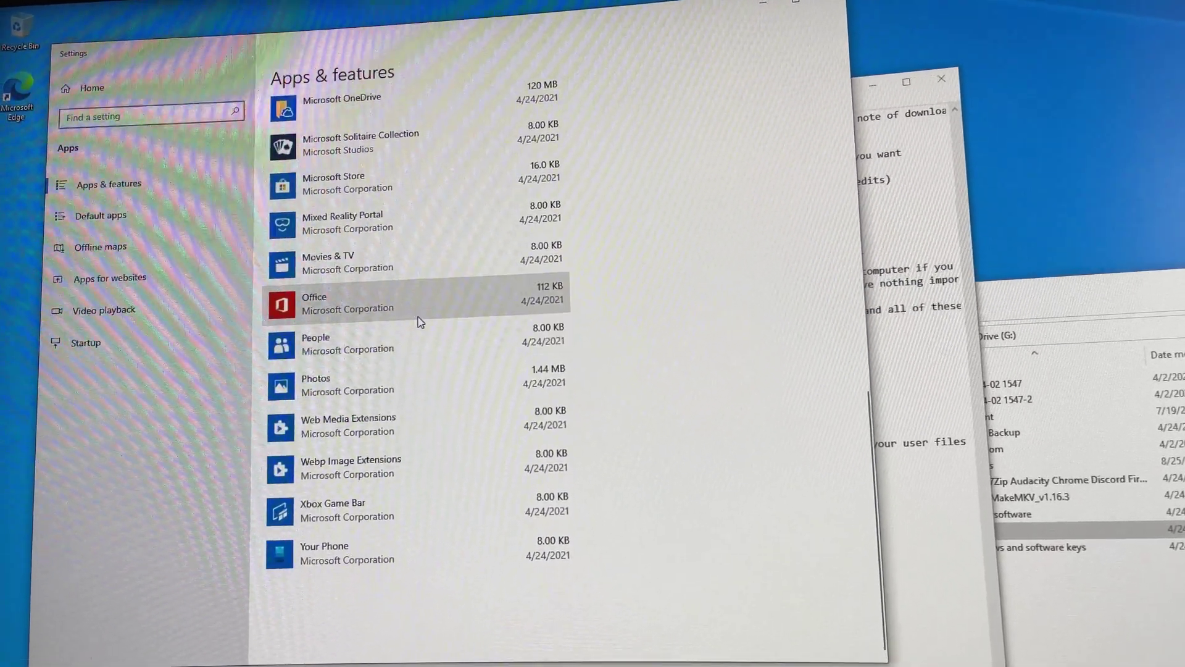
pyautogui.click(542, 354)
pyautogui.click(587, 320)
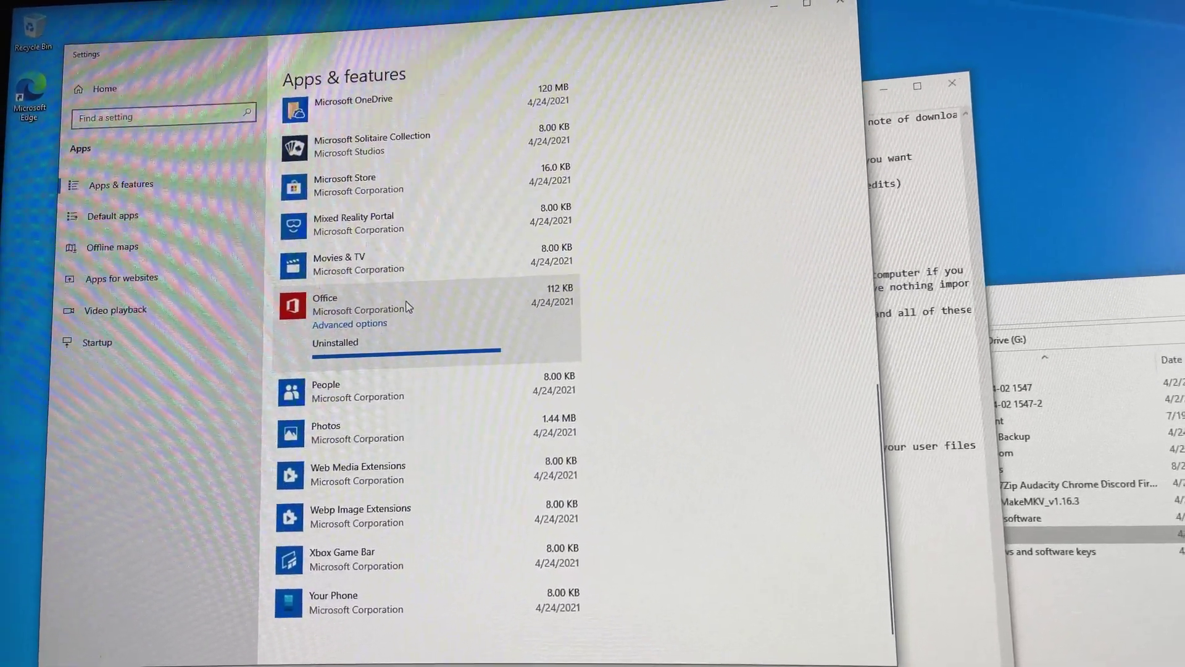
# Uninstall the Mixed Reality Portal and Movies & TV apps from the Apps & features list.
pyautogui.click(418, 275)
pyautogui.click(541, 315)
pyautogui.click(587, 280)
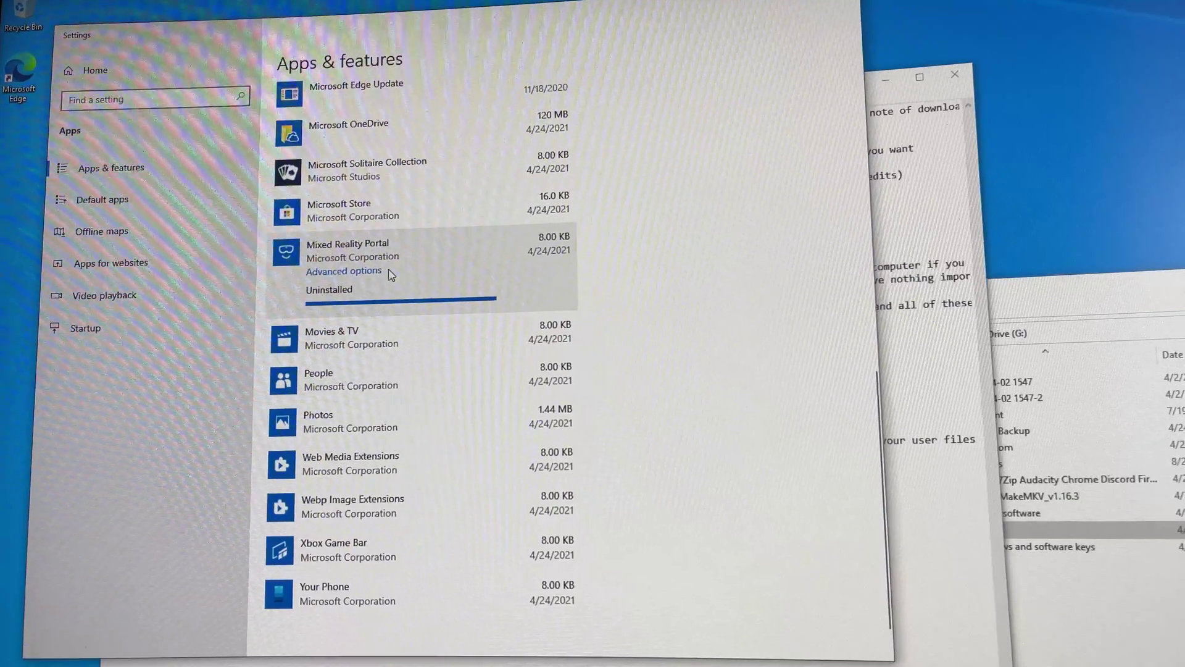
pyautogui.click(426, 266)
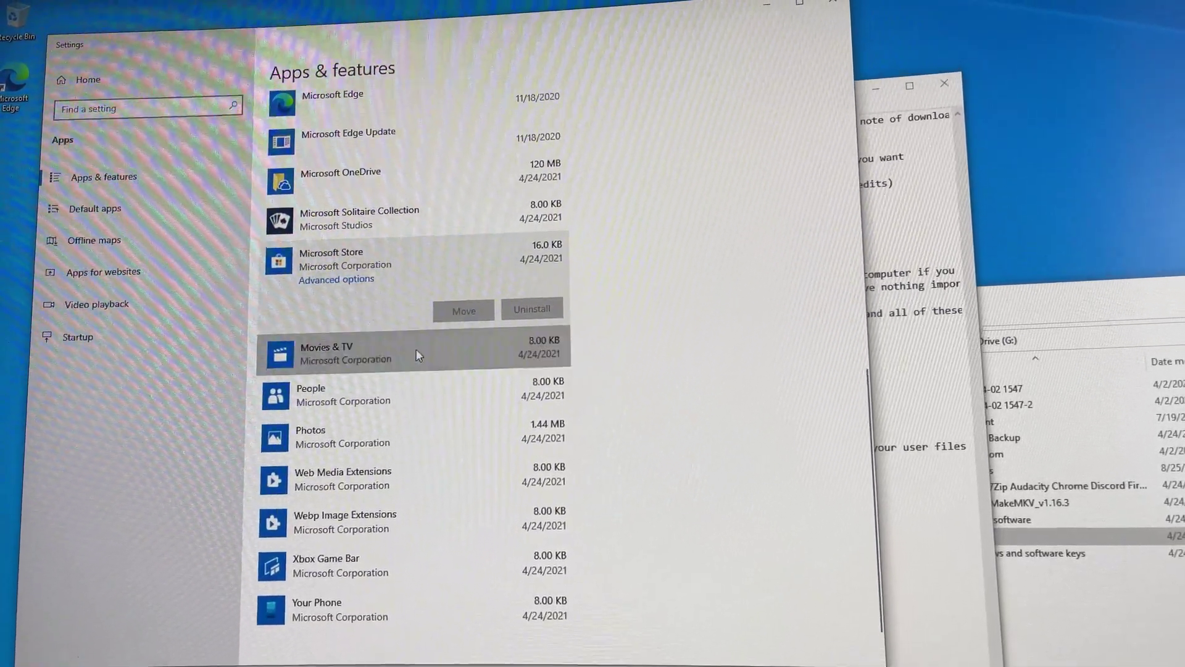
pyautogui.click(410, 349)
pyautogui.click(531, 348)
pyautogui.click(584, 318)
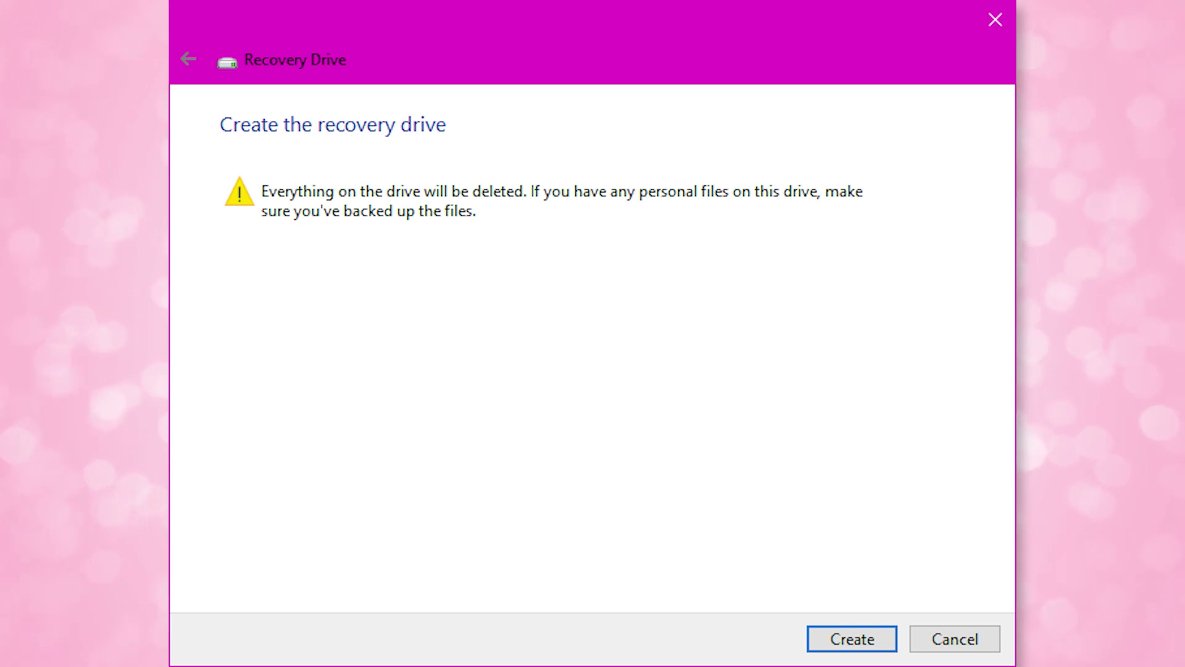
# Start creating the Windows recovery drive, accepting that everything on the target drive gets deleted.
pyautogui.press('Return')
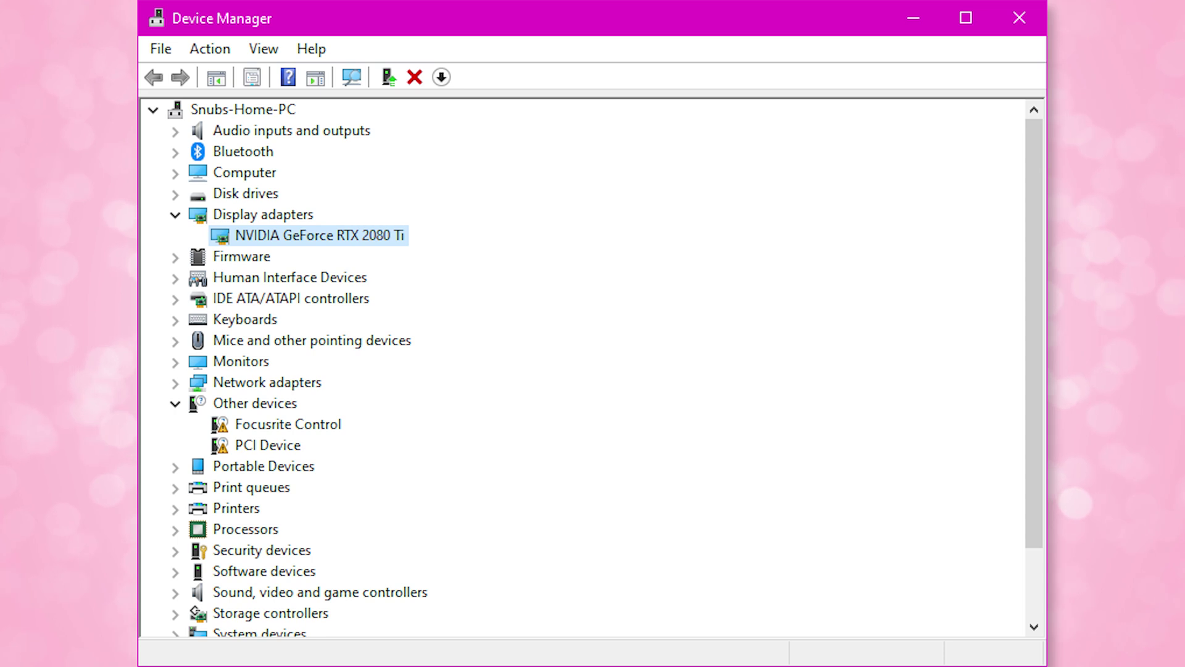
# Update the driver of the NVIDIA GeForce RTX 2080 Ti display adapter using the automatic driver search.
pyautogui.hotkey('shift', 'F10')
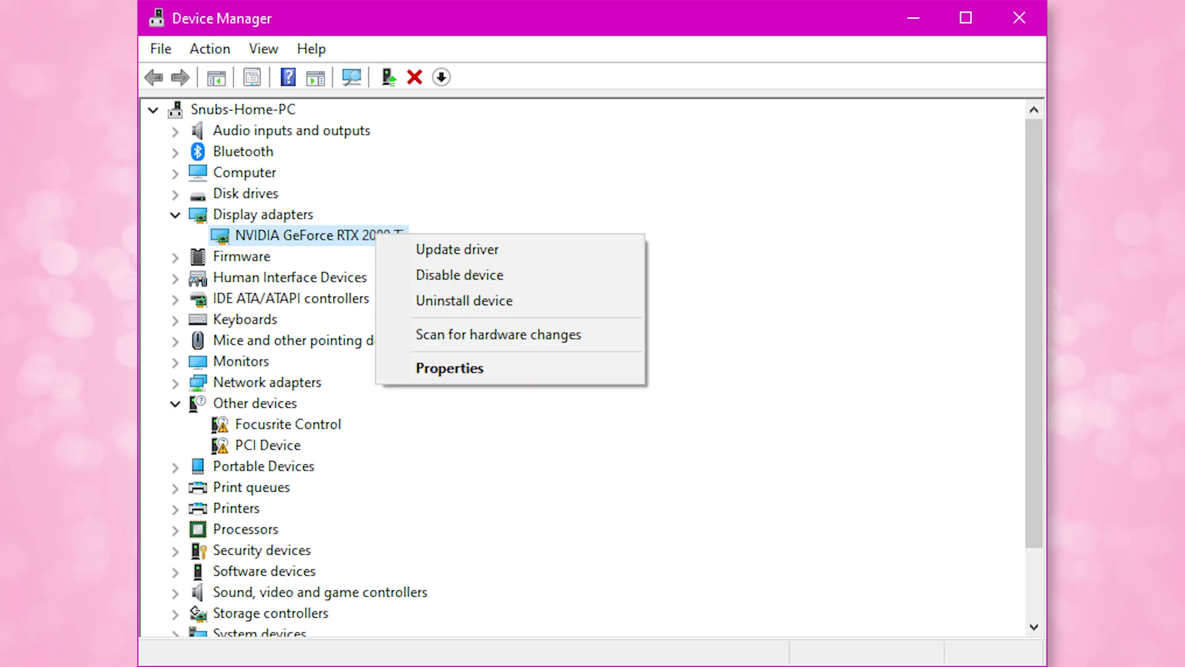
pyautogui.press('Down')
pyautogui.press('Return')
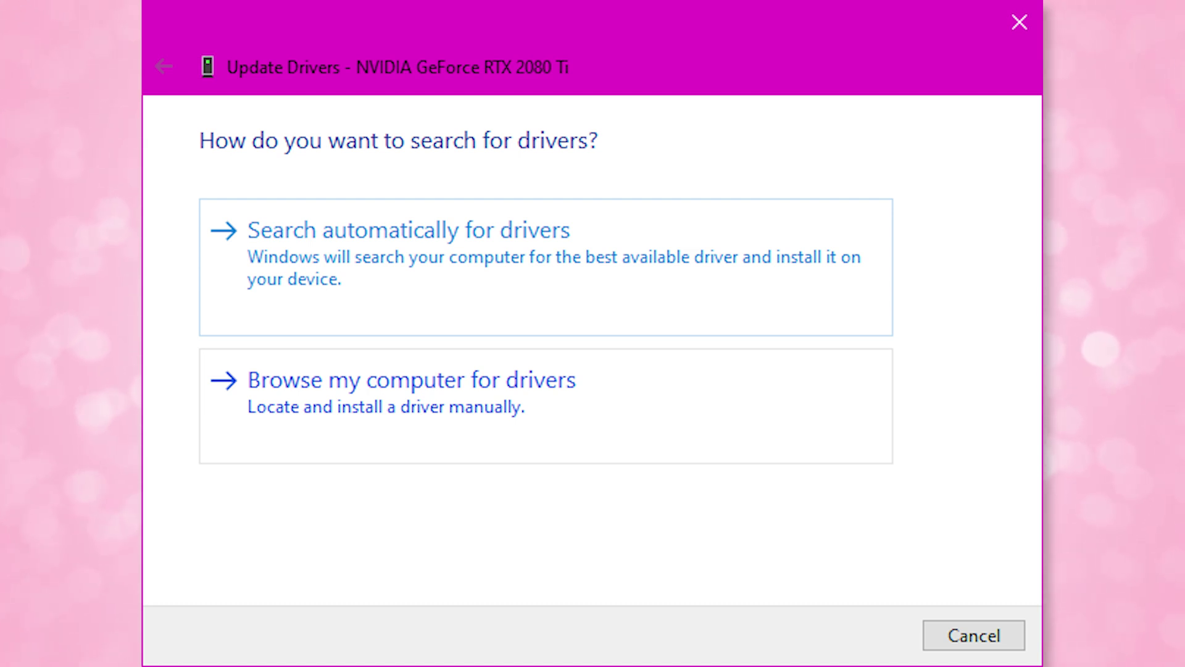
pyautogui.press('Return')
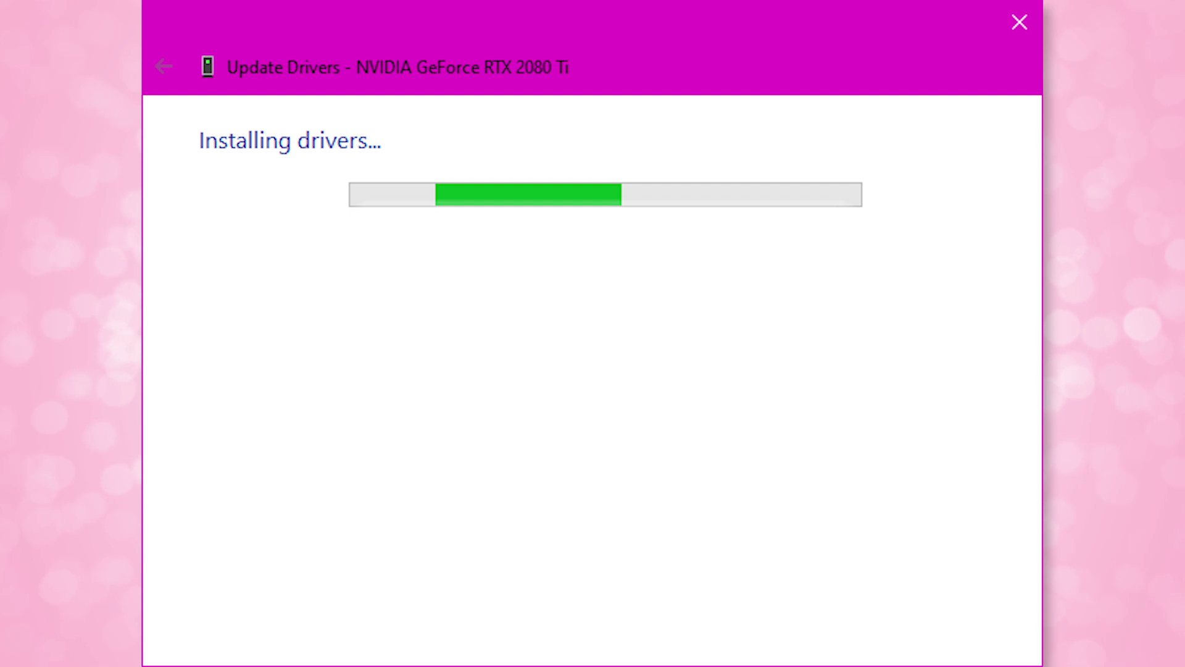
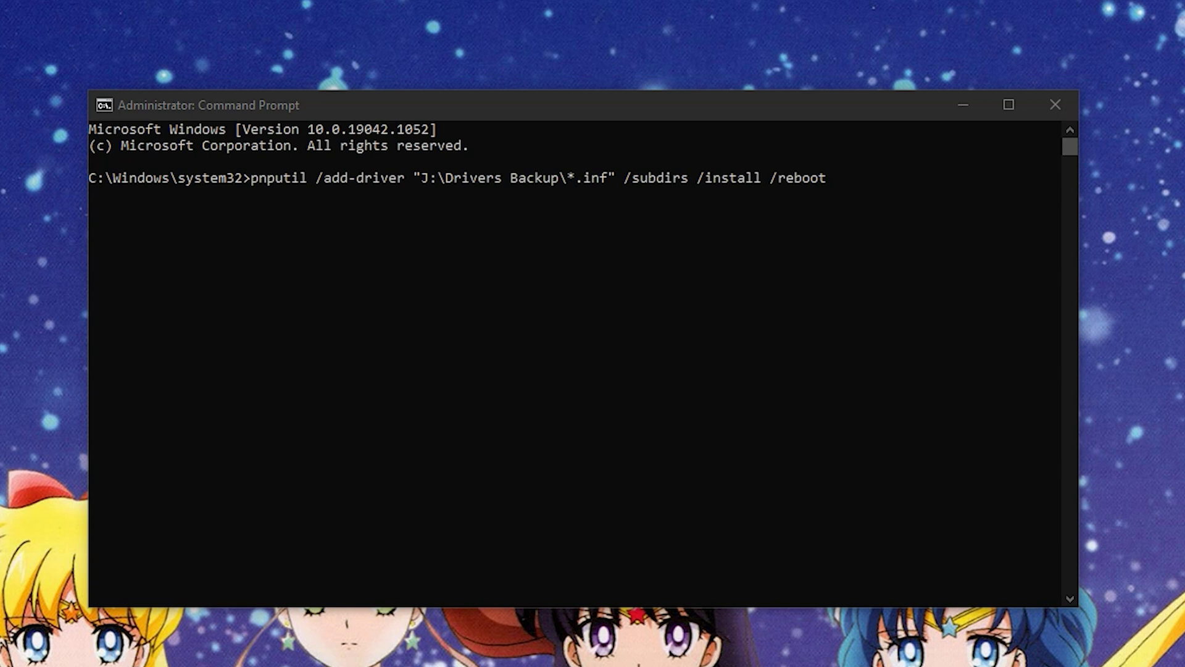
# Remove the /reboot option from the pnputil /add-driver command and run it to install the drivers from J:\Drivers Backup with /subdirs /install.
pyautogui.click(884, 112)
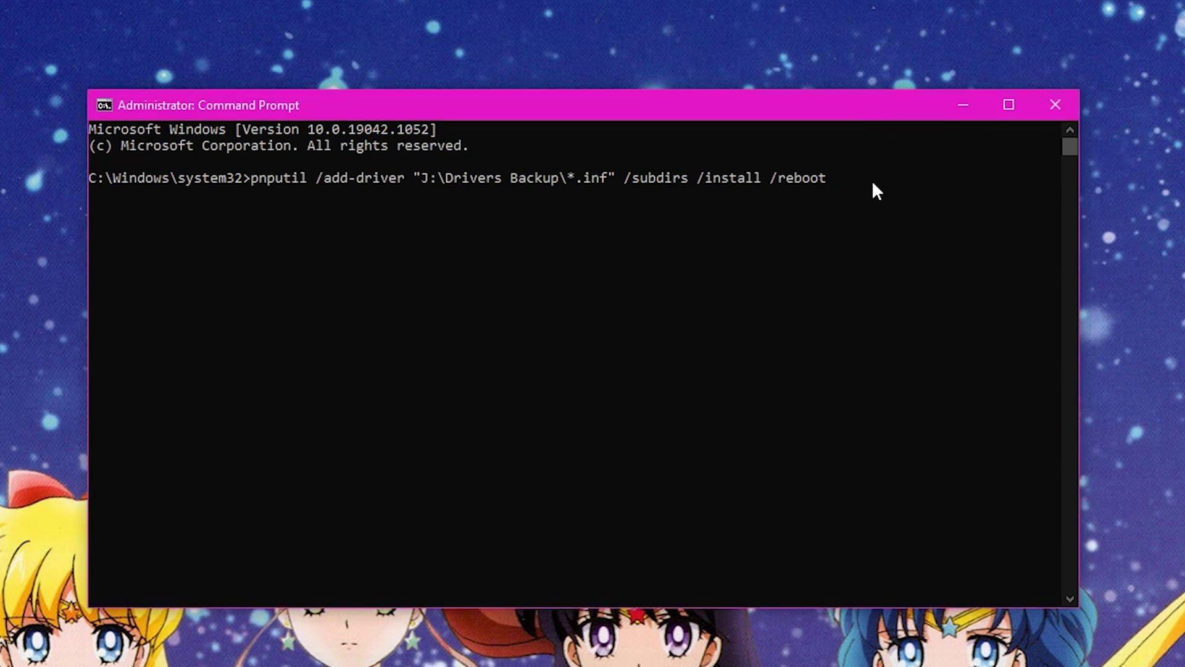
pyautogui.press('BackSpace')
pyautogui.press('BackSpace')
pyautogui.press('BackSpace')
pyautogui.press('BackSpace')
pyautogui.press('BackSpace')
pyautogui.press('BackSpace')
pyautogui.press('BackSpace')
pyautogui.press('BackSpace')
pyautogui.press('Return')
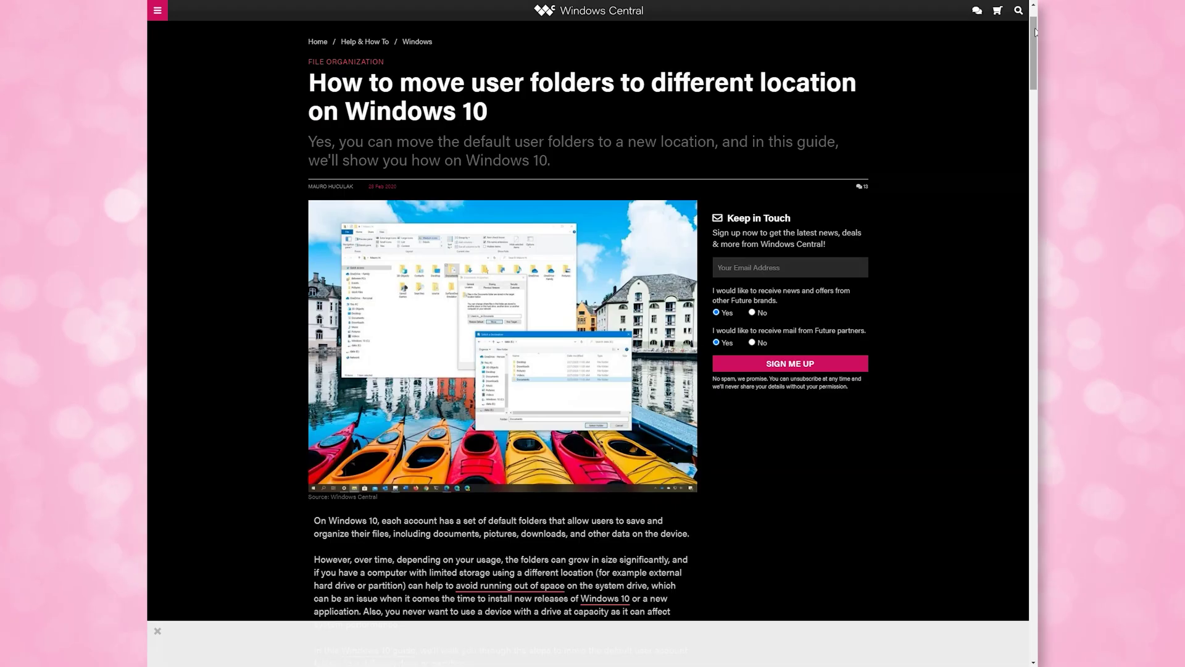
pyautogui.moveTo(1036, 33); pyautogui.dragTo(1028, 117)
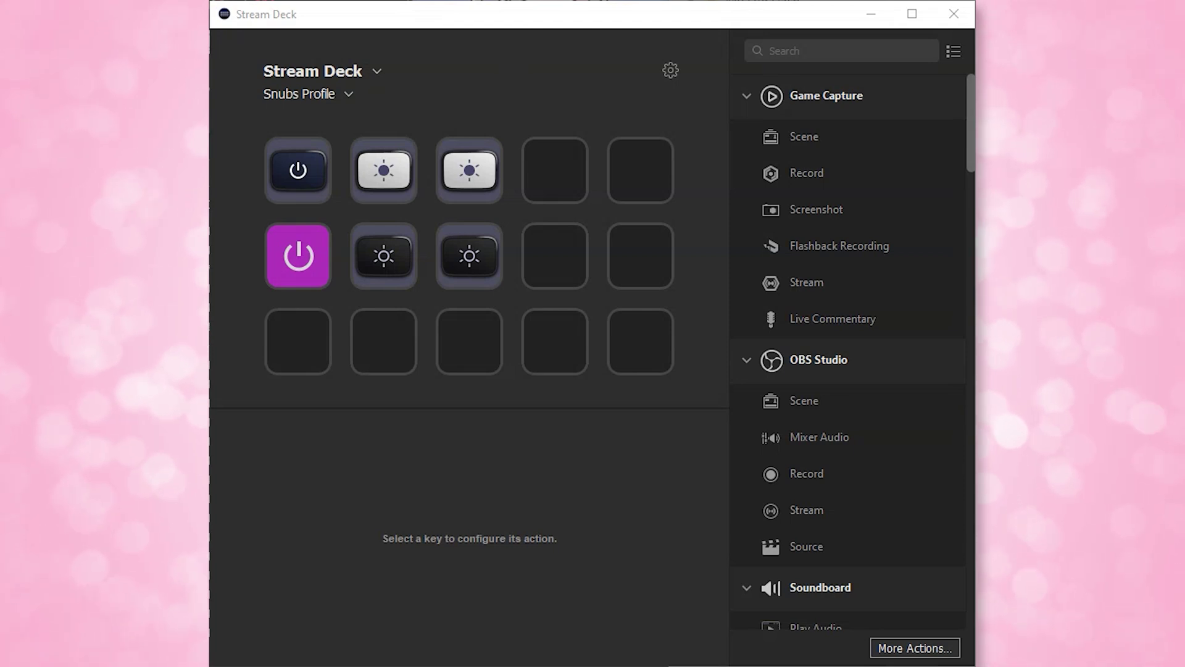
# In Stream Deck, open the profile preferences, export Snubs Profile, and close the preferences.
pyautogui.click(315, 93)
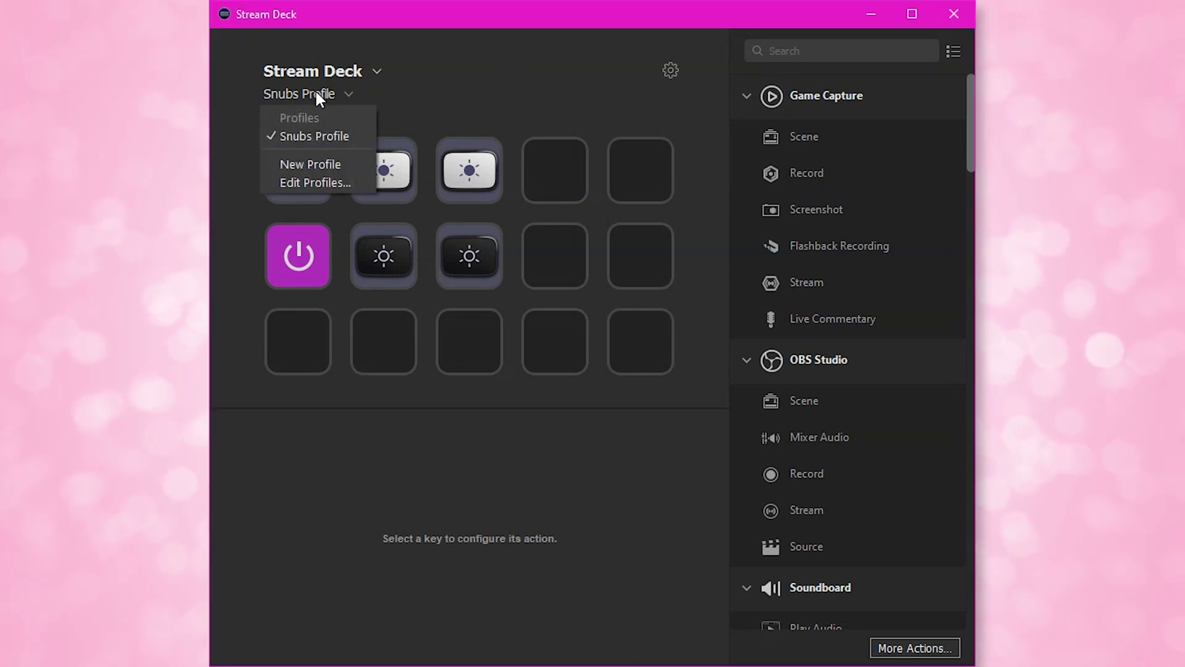
pyautogui.click(315, 182)
pyautogui.moveTo(327, 288); pyautogui.dragTo(515, 202)
pyautogui.rightClick(390, 275)
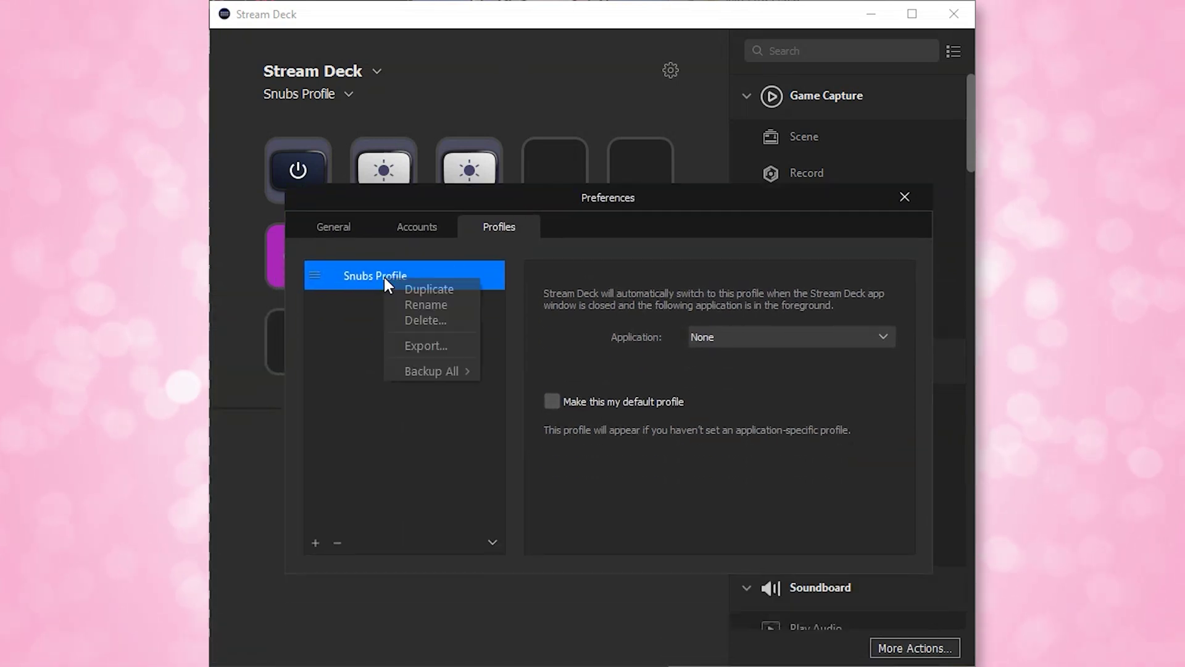
pyautogui.click(404, 347)
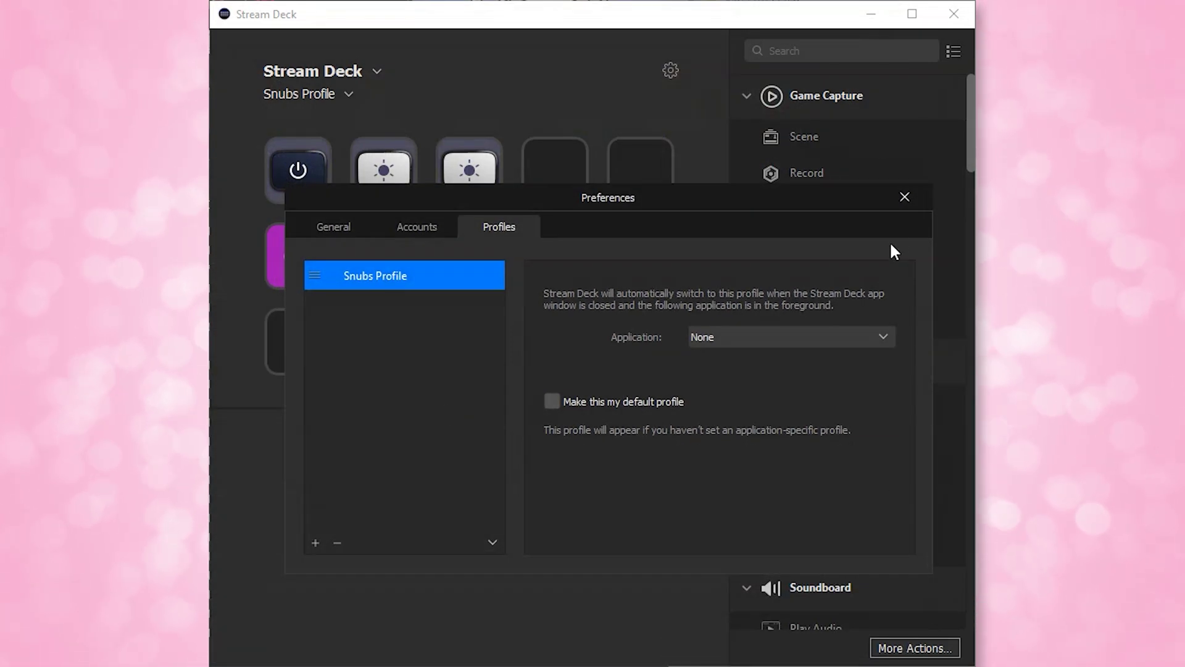
pyautogui.click(905, 198)
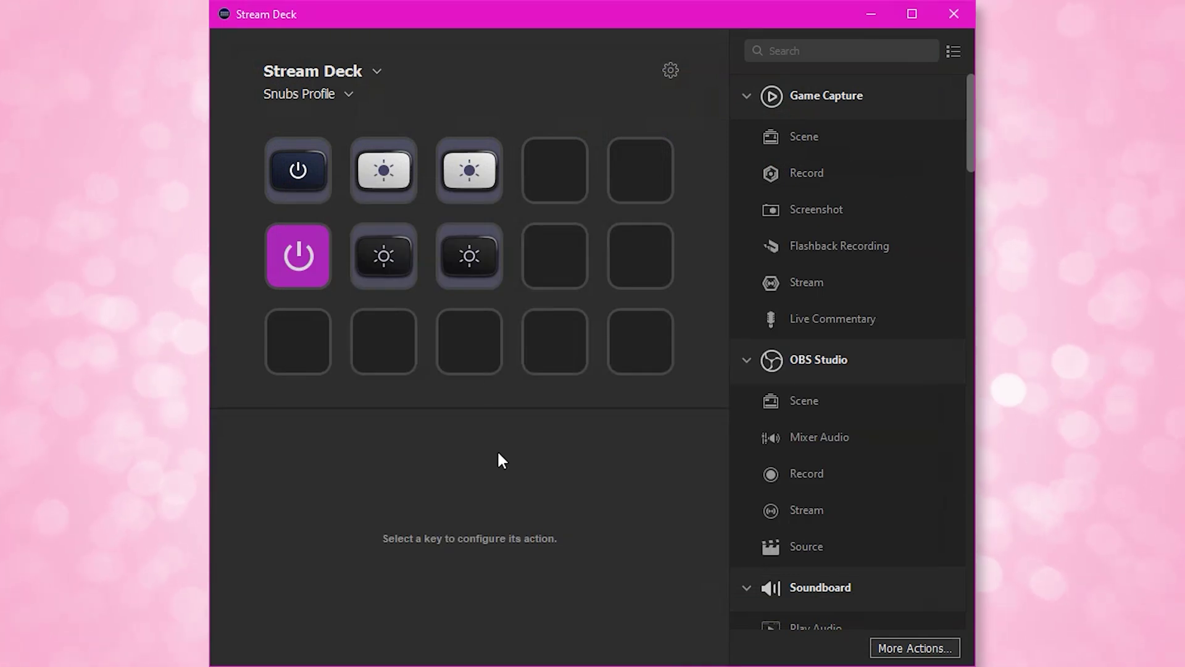